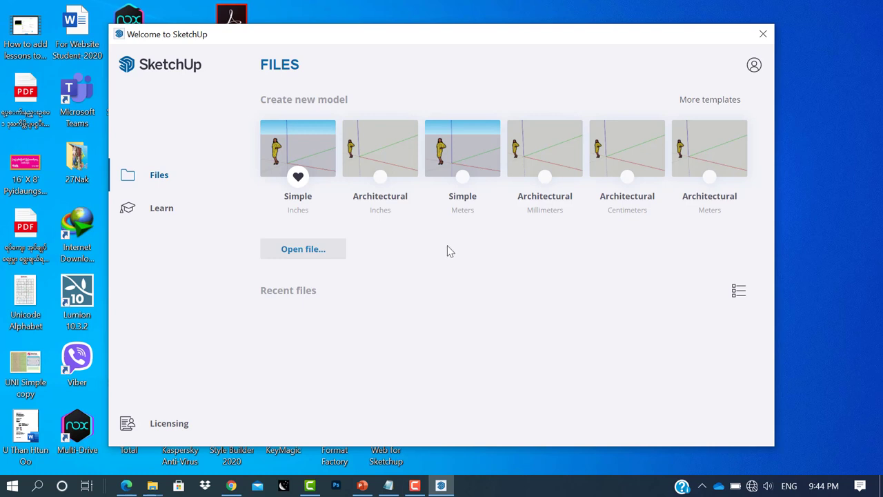
pyautogui.click(294, 252)
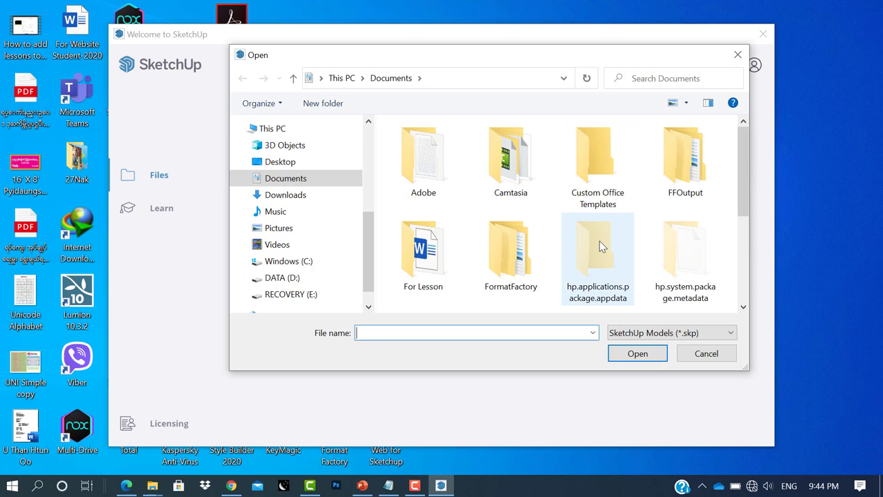
pyautogui.scroll(-1, 600, 246)
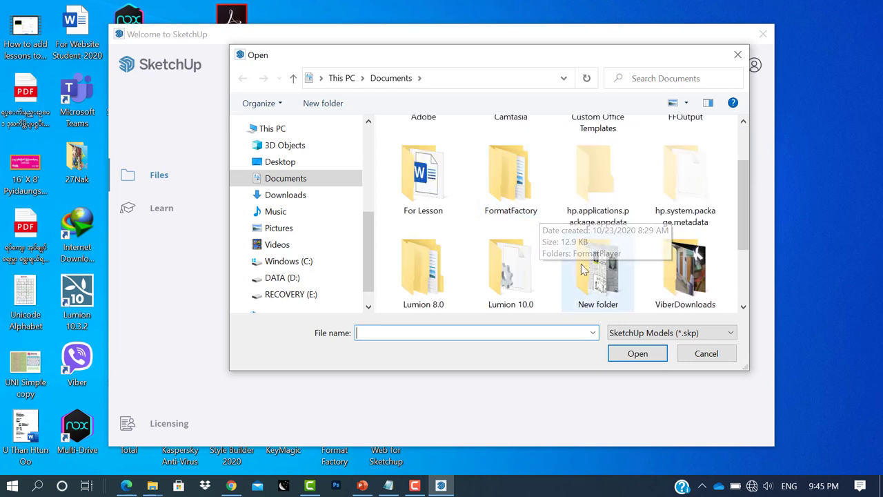
pyautogui.click(706, 354)
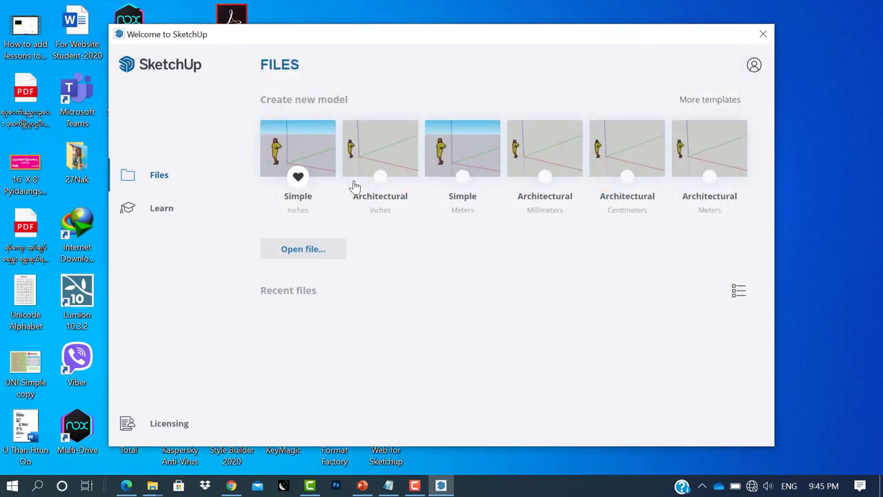
# Open a new Untitled model from a Welcome template and browse the Edit menu
pyautogui.click(385, 160)
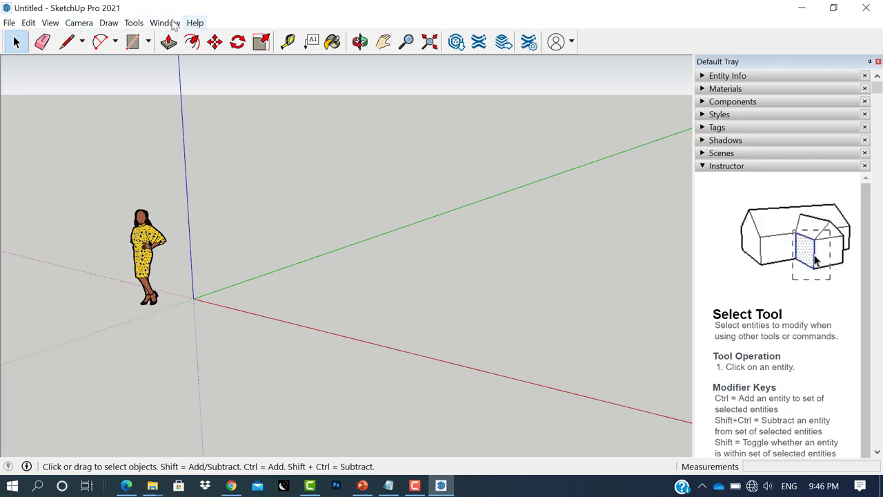
pyautogui.click(28, 23)
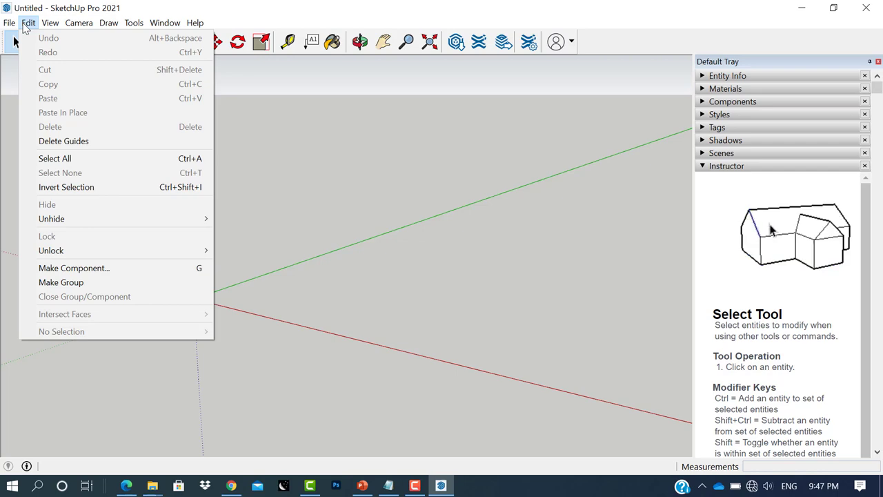
pyautogui.press('Escape')
pyautogui.click(9, 23)
pyautogui.click(134, 22)
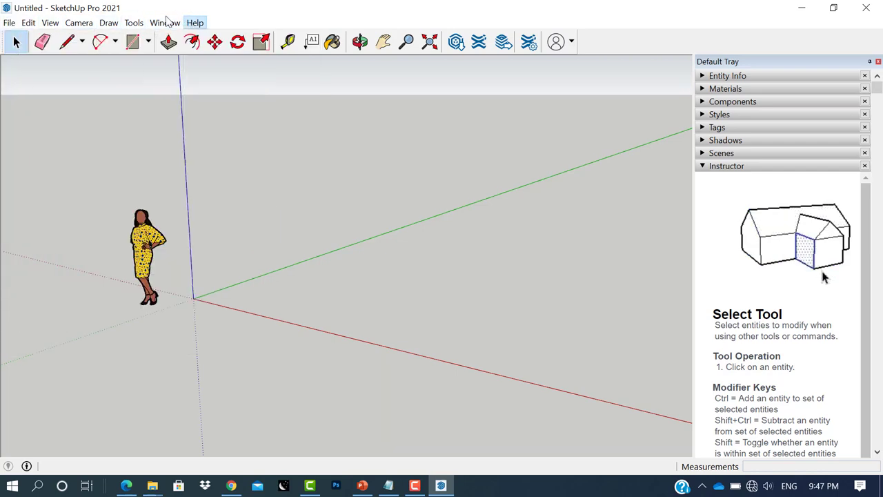
pyautogui.click(165, 22)
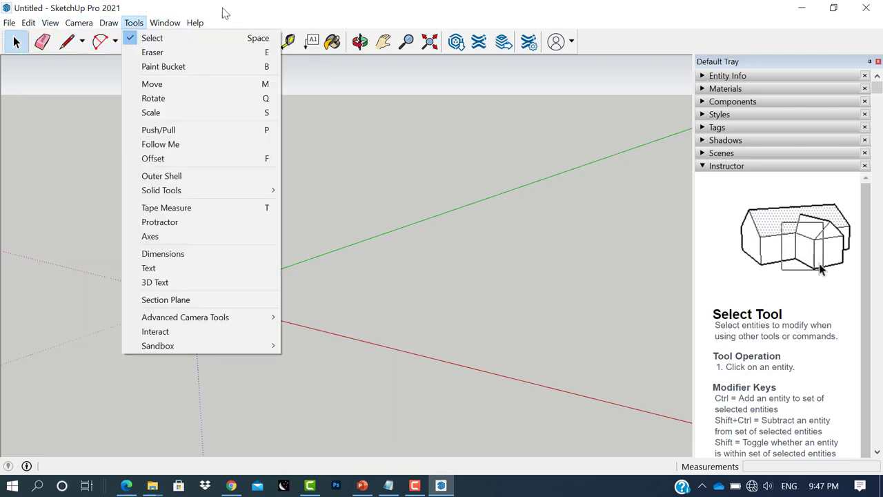
pyautogui.click(16, 41)
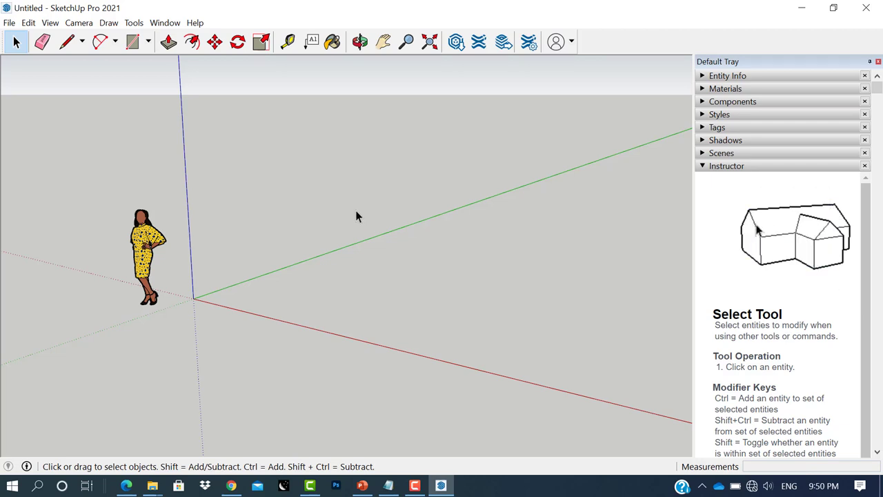
# In View > Toolbars, turn on the Construction, Drawing, Edit and Large Tool Set toolbars
pyautogui.click(49, 24)
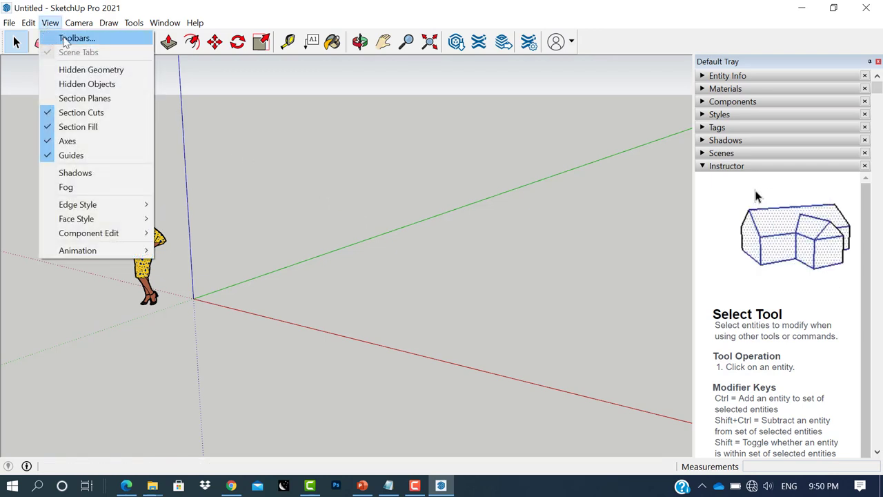
pyautogui.click(64, 39)
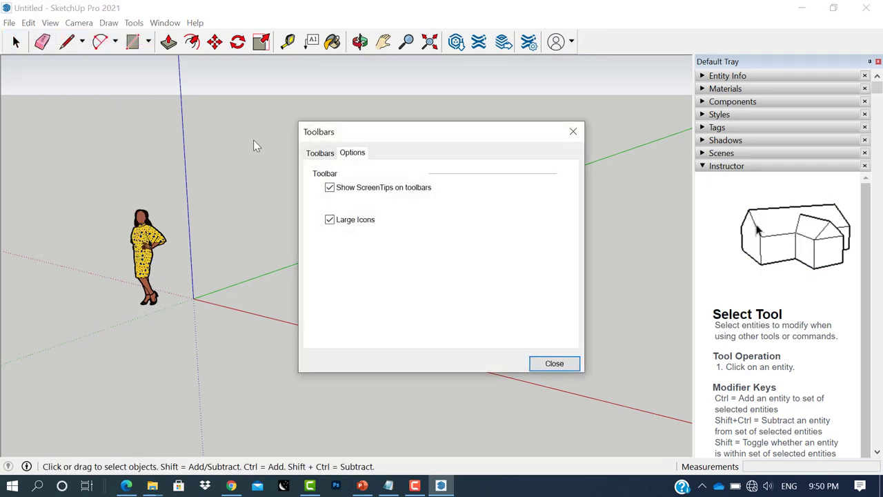
pyautogui.click(319, 155)
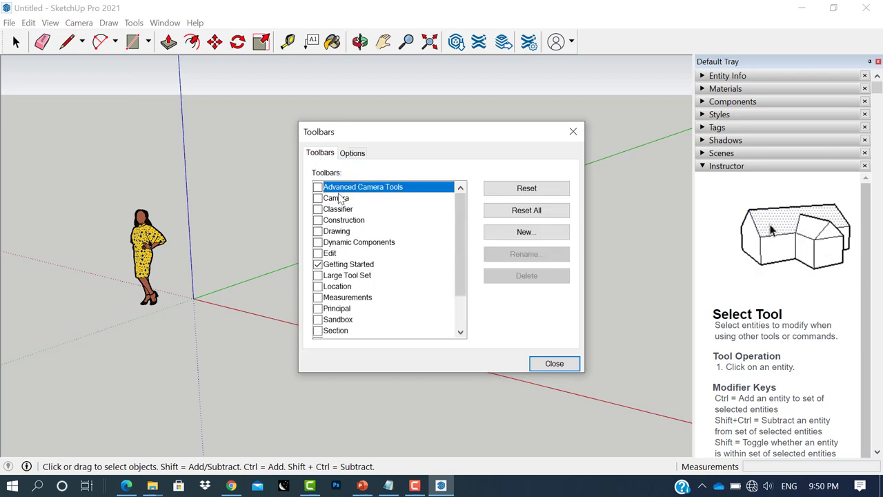
pyautogui.click(317, 221)
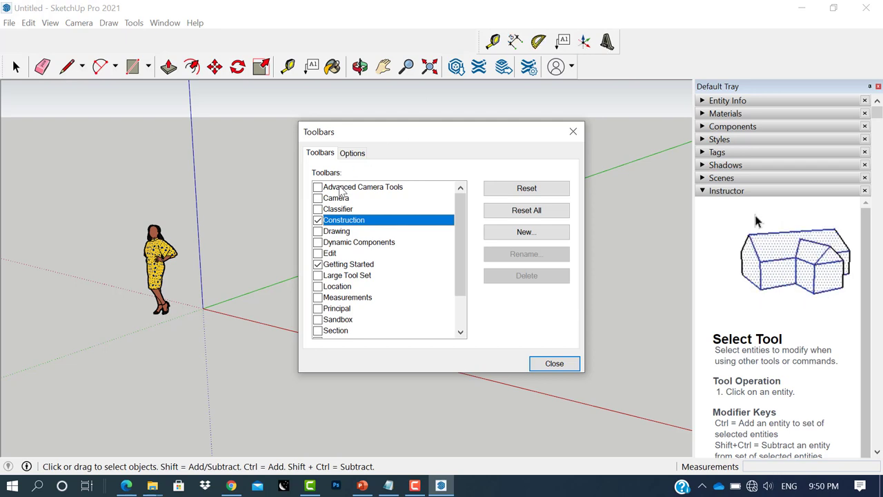
pyautogui.click(318, 232)
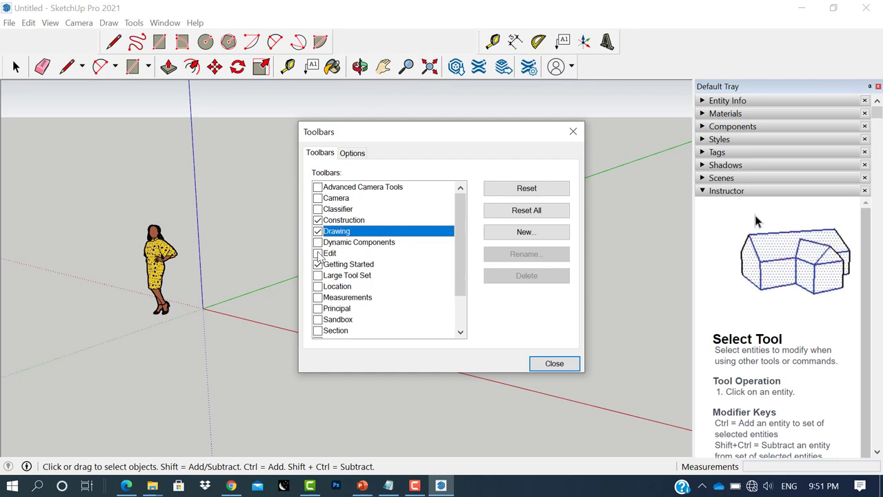
pyautogui.click(319, 253)
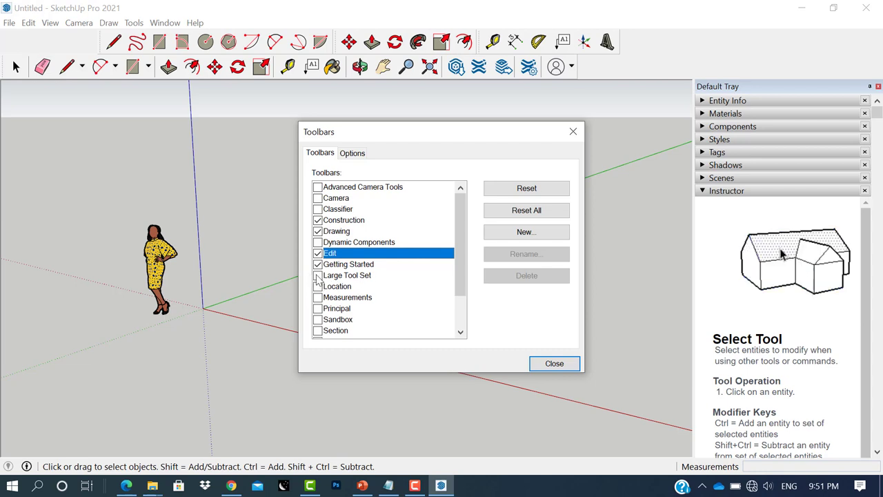
pyautogui.click(317, 275)
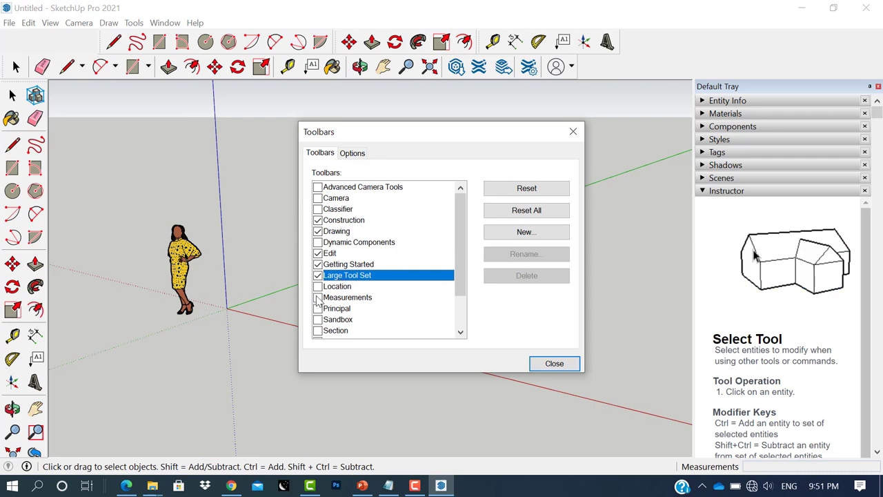
# Check the Measurements and Views toolbars, then close the Toolbars dialog
pyautogui.click(317, 297)
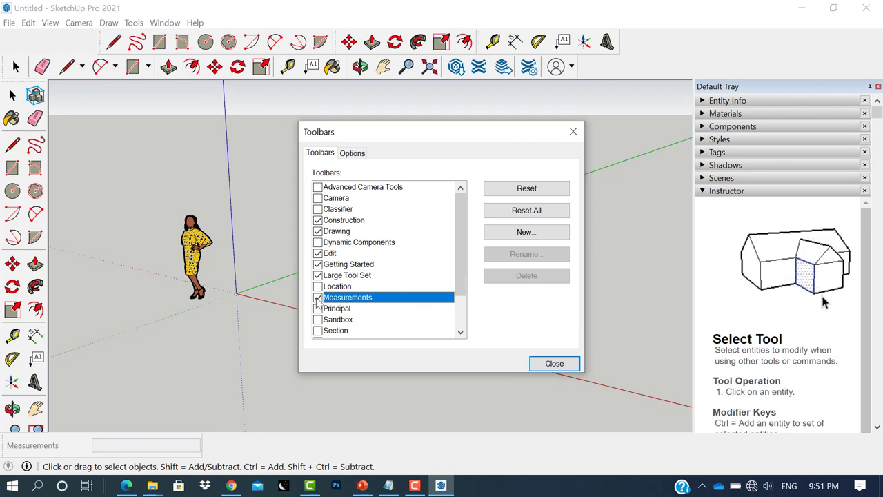
pyautogui.click(317, 297)
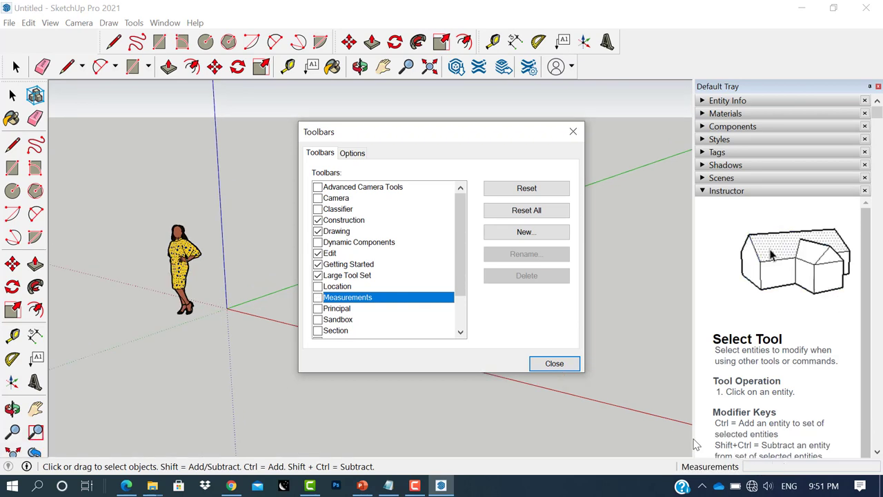
pyautogui.click(319, 297)
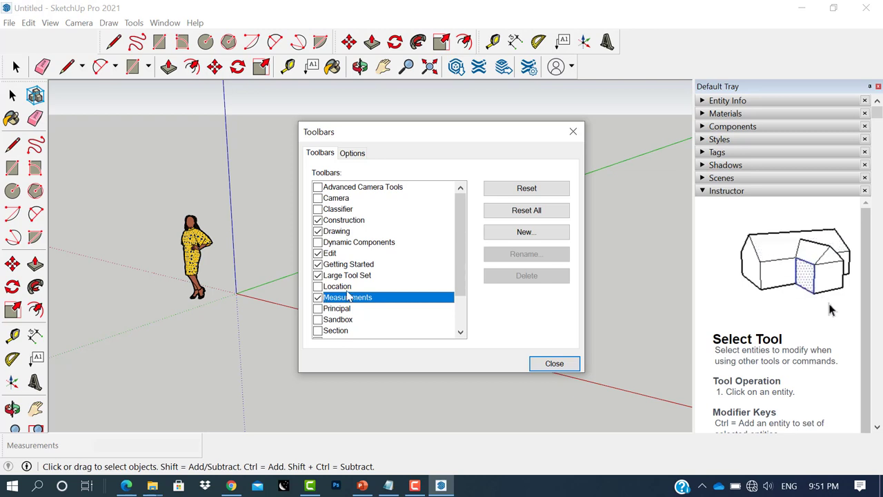
pyautogui.scroll(-1, 348, 294)
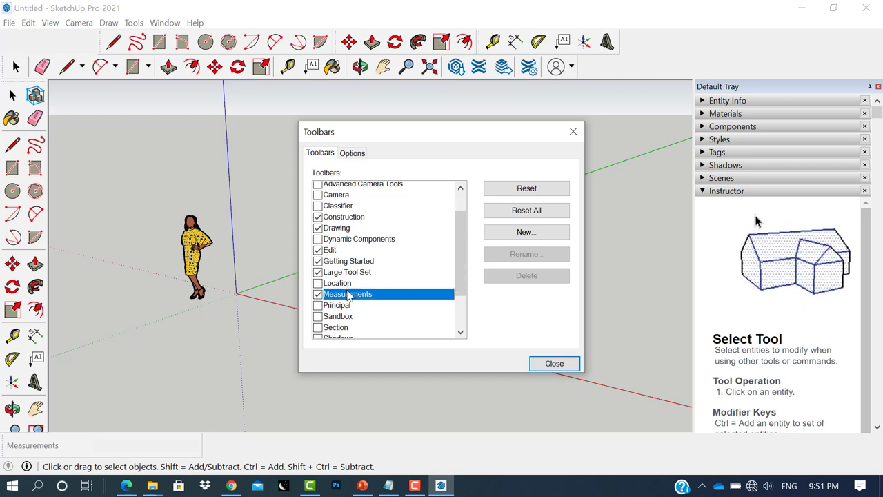
pyautogui.scroll(-2, 363, 294)
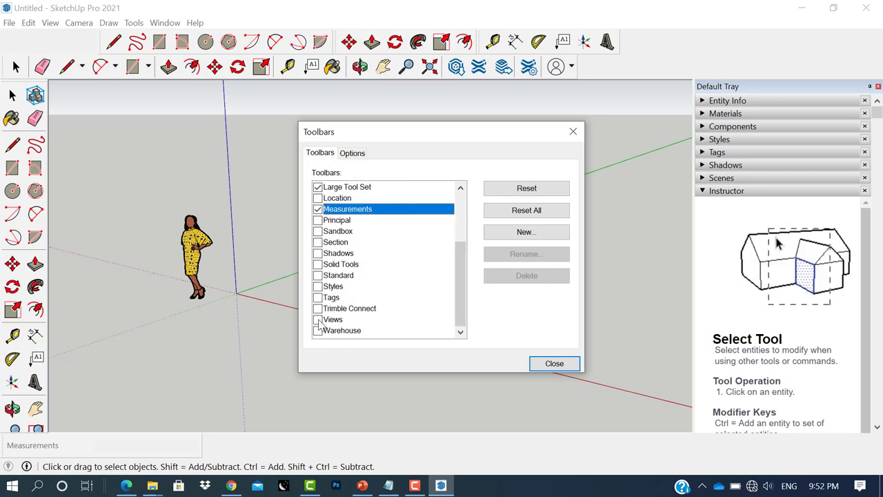
pyautogui.click(317, 320)
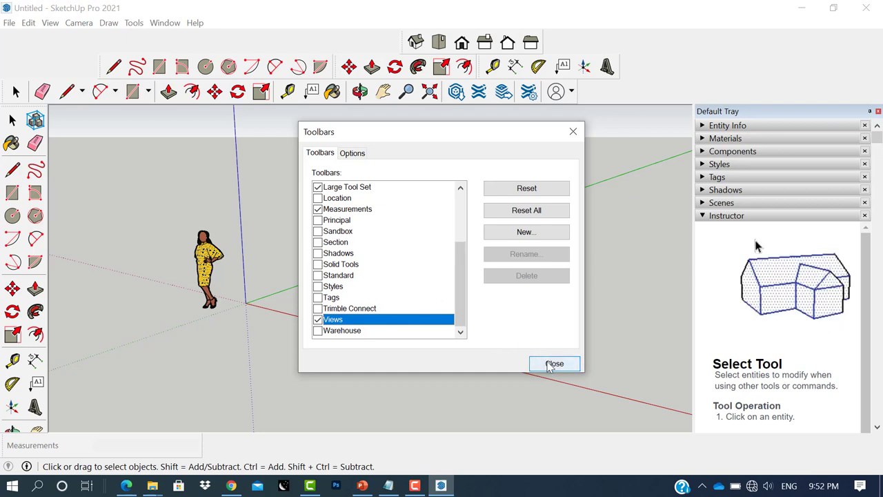
pyautogui.click(552, 364)
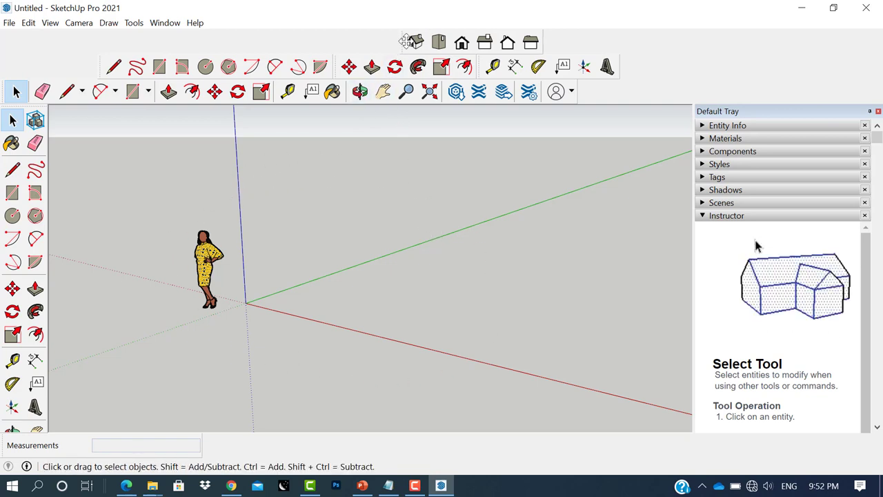
# Dock the floating Views toolbar at the right end of the top toolbar row
pyautogui.moveTo(408, 41)
pyautogui.mouseDown()
pyautogui.moveTo(636, 83)
pyautogui.moveTo(624, 79)
pyautogui.mouseUp()
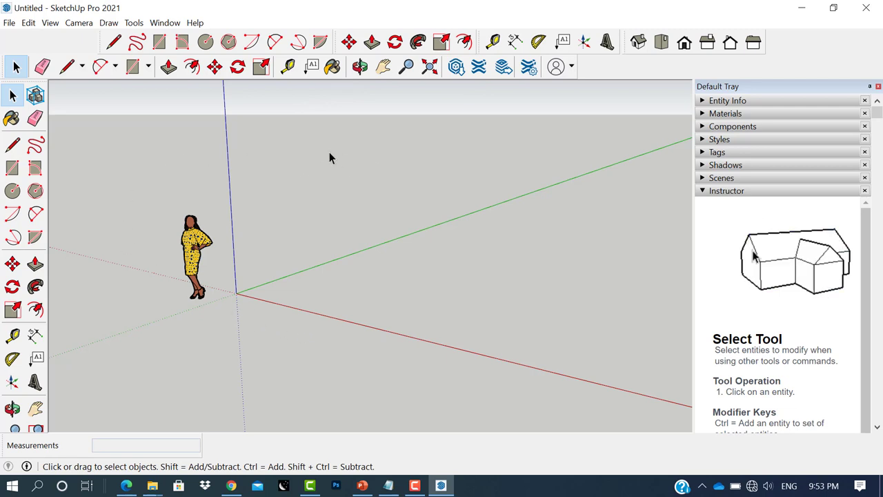
# Uncheck Large Icons on the Toolbars Options tab so all toolbars use small icons
pyautogui.click(51, 23)
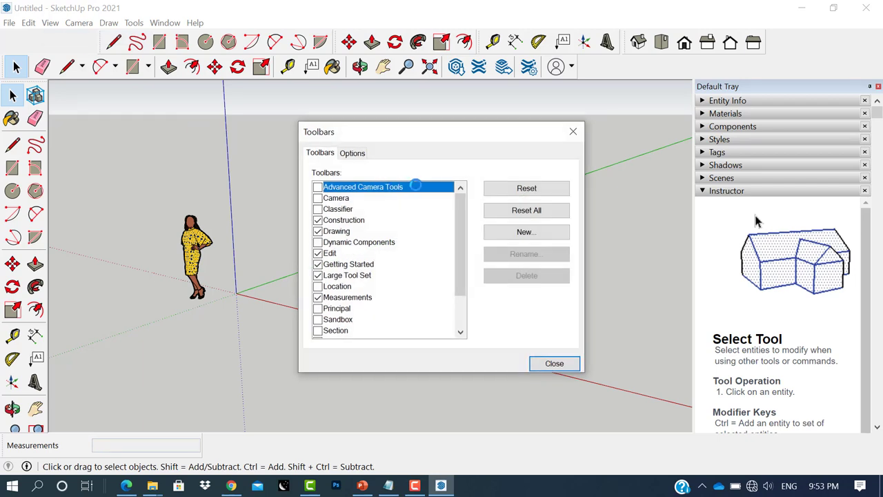
pyautogui.click(351, 154)
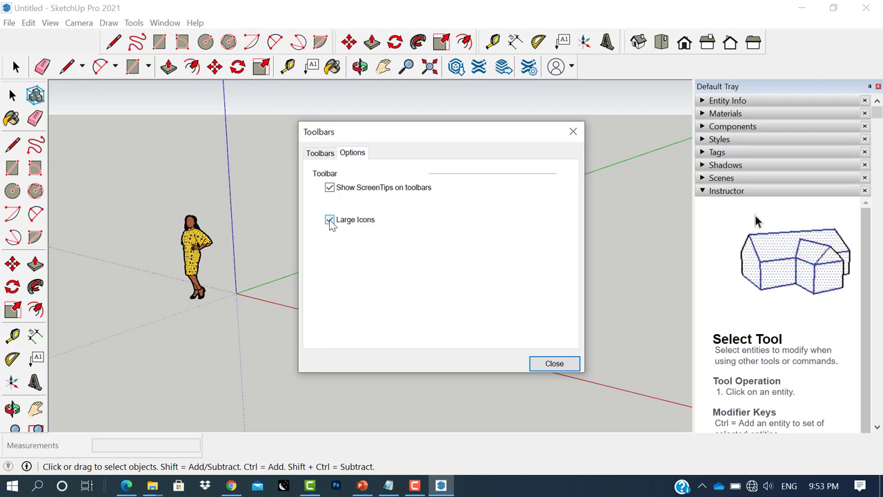
pyautogui.click(330, 219)
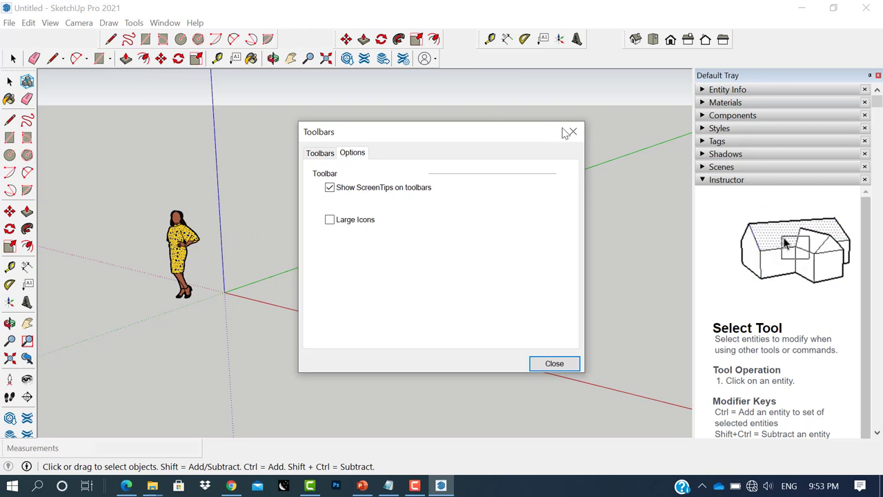
pyautogui.click(553, 364)
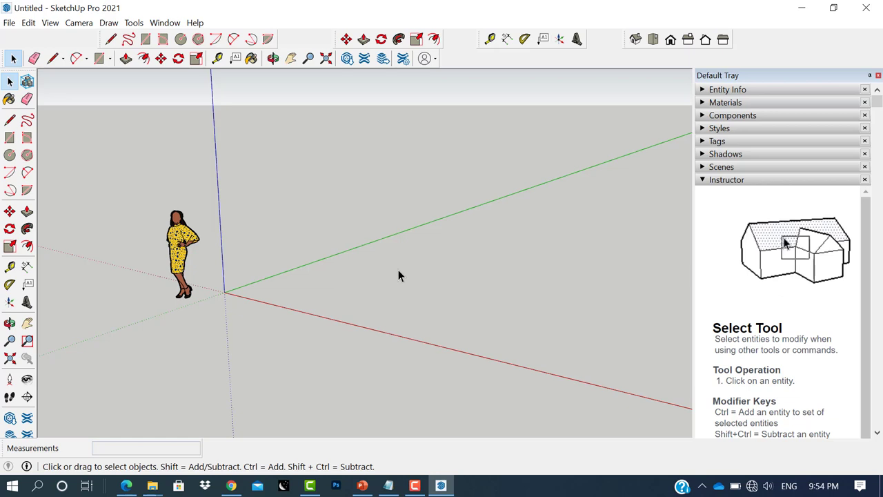
# Draw one straight test line starting on the red axis with the Line tool
pyautogui.press('l')
pyautogui.click(316, 286)
pyautogui.press('space')
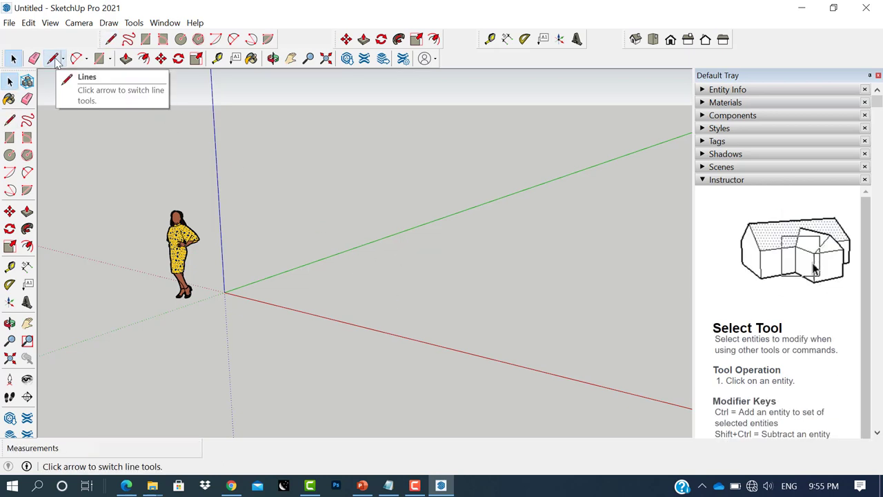
pyautogui.click(53, 58)
pyautogui.click(304, 312)
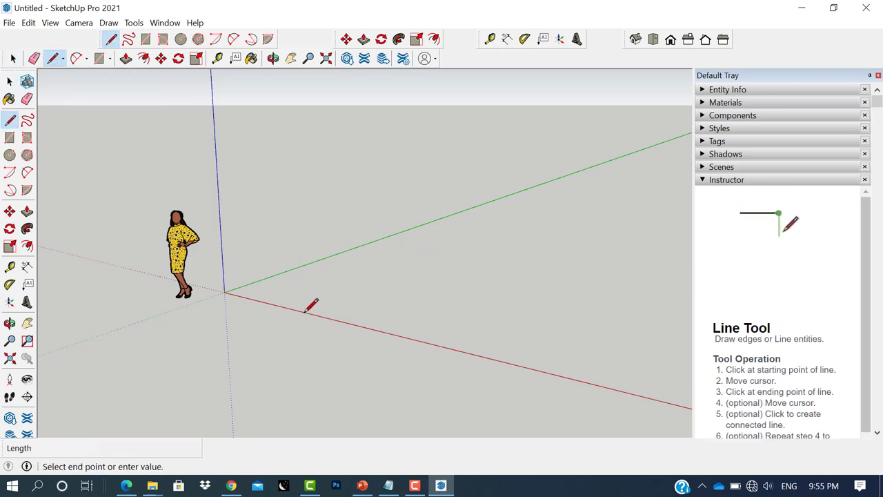
pyautogui.click(469, 238)
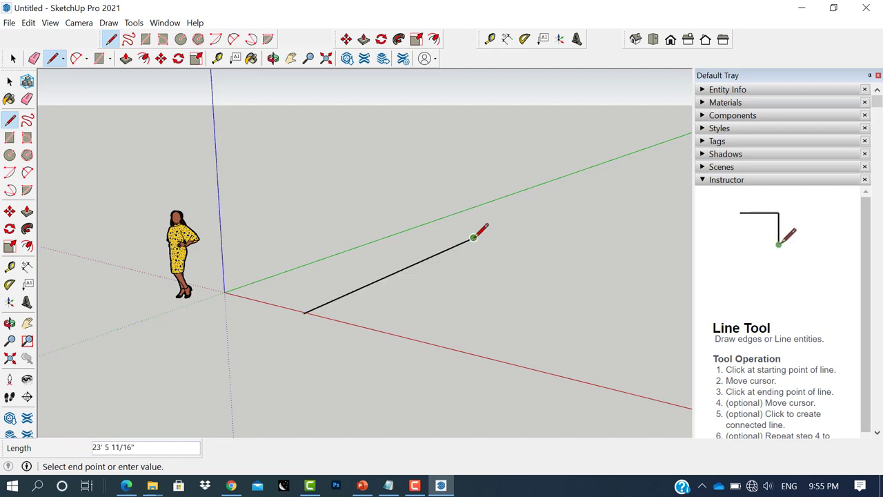
pyautogui.press('space')
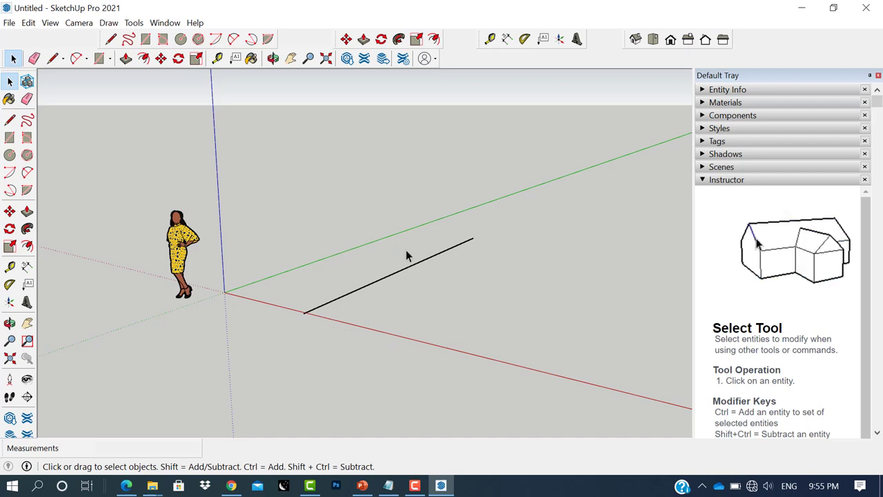
# Uncheck View > Edge Style > Profiles so edges display thin
pyautogui.click(47, 26)
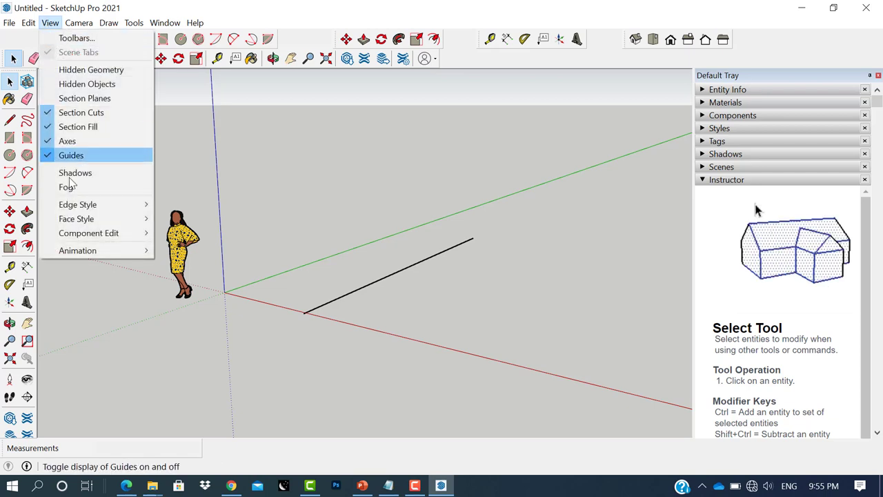
pyautogui.moveTo(78, 205)
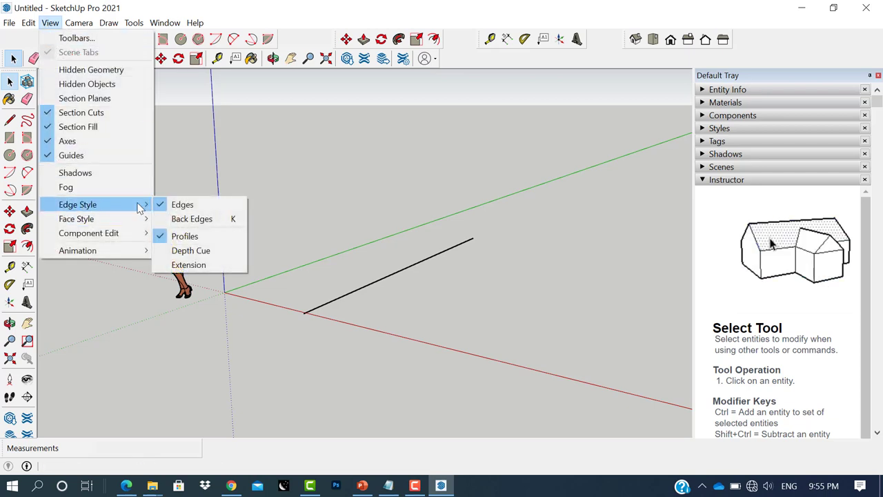
pyautogui.click(159, 235)
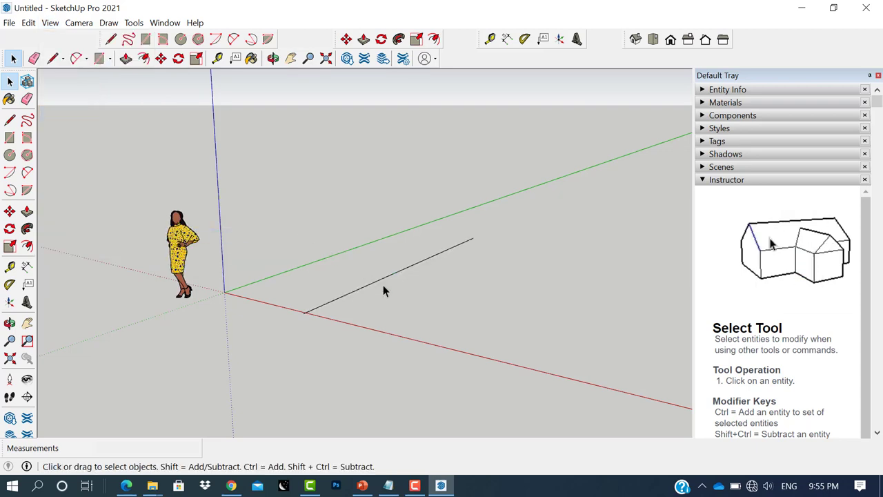